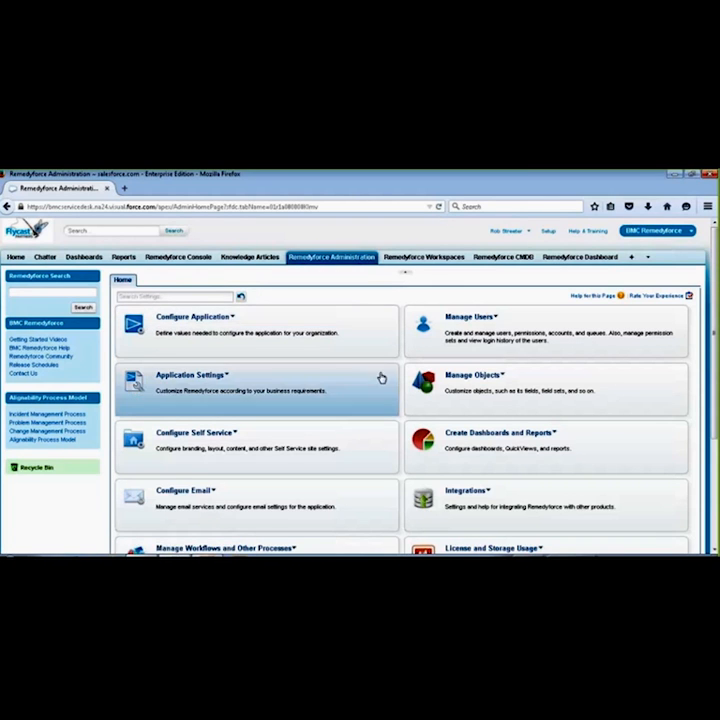
Open the Category settings under Configure Application and look through the list of categories.
{"action": "scroll", "coordinate": [371, 360], "scroll_direction": "down", "scroll_amount": 1}
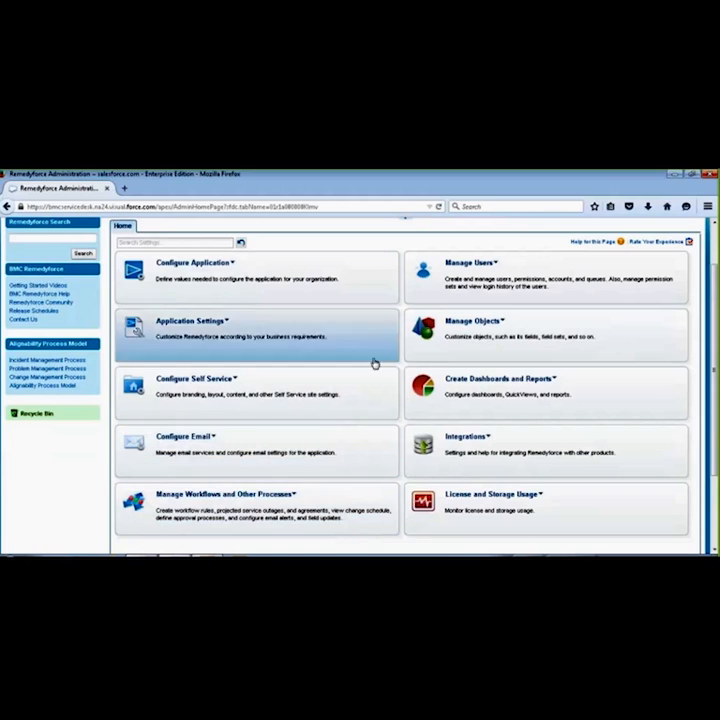
{"action": "left_click", "coordinate": [233, 264]}
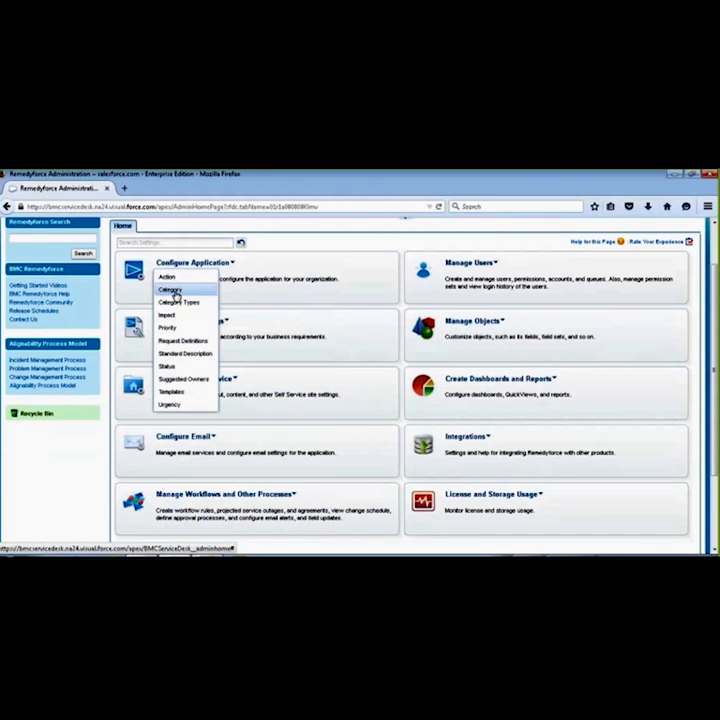
{"action": "left_click", "coordinate": [173, 290]}
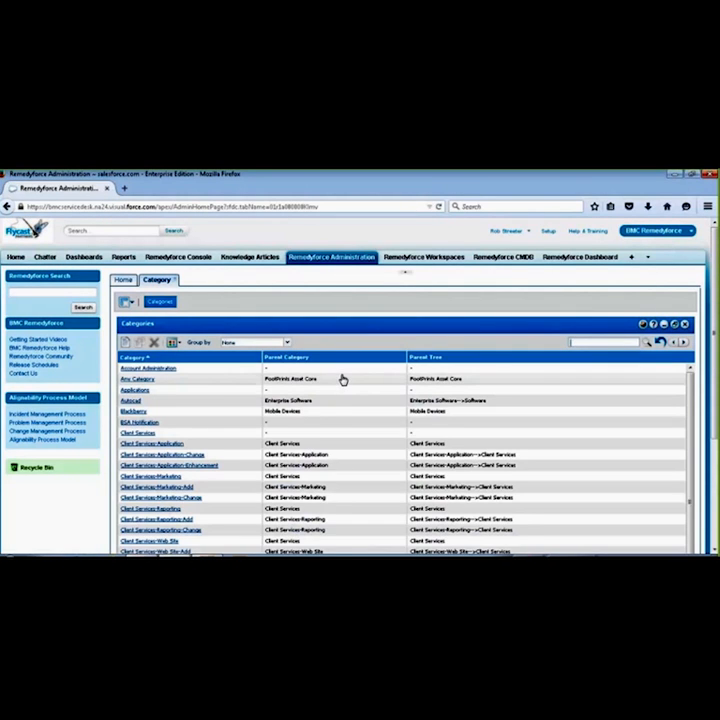
{"action": "scroll", "coordinate": [350, 374], "scroll_direction": "down", "scroll_amount": 1}
{"action": "scroll", "coordinate": [350, 377], "scroll_direction": "up", "scroll_amount": 1}
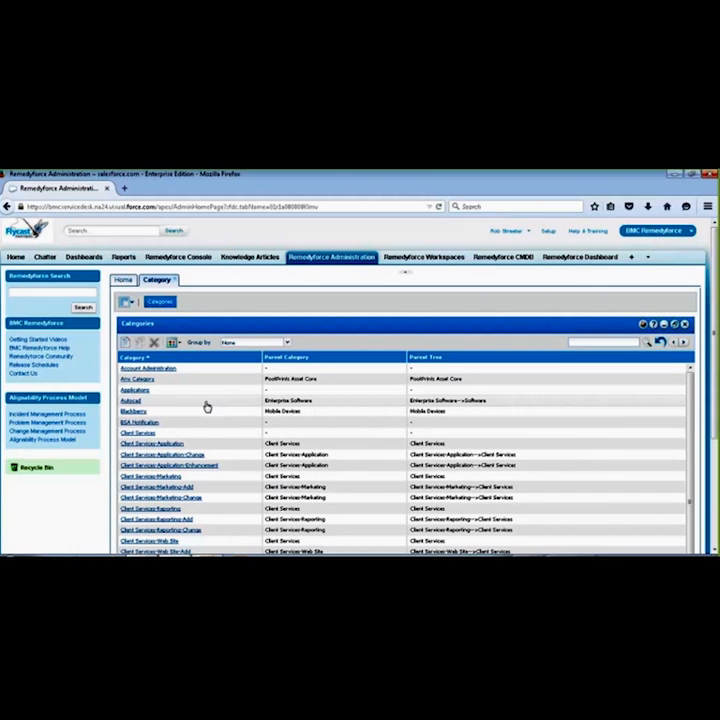
Start a new category and browse the parent category tree under Human Resources > HR- Onboarding, leaving the selection without choosing one.
{"action": "left_click", "coordinate": [126, 343]}
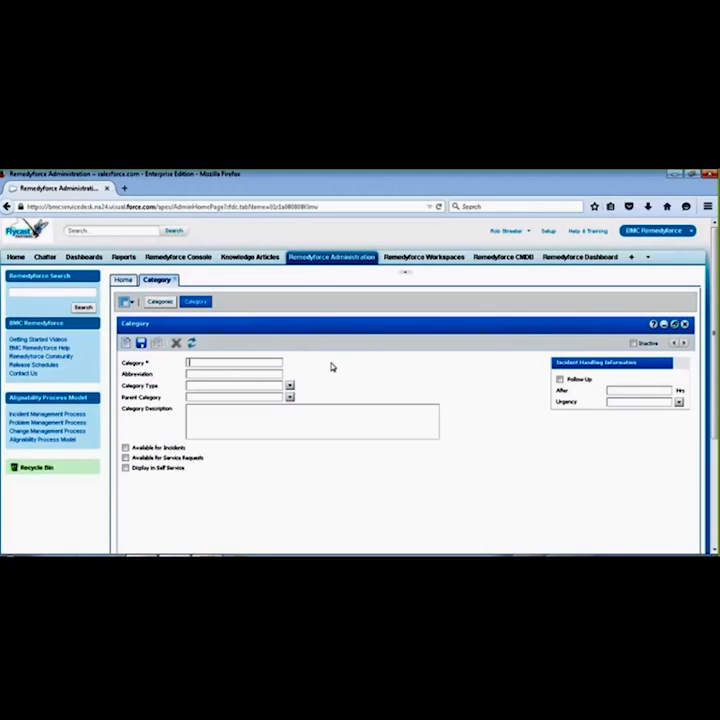
{"action": "left_click_drag", "start_coordinate": [158, 364], "coordinate": [146, 364]}
{"action": "left_click", "coordinate": [228, 363]}
{"action": "left_click", "coordinate": [290, 399]}
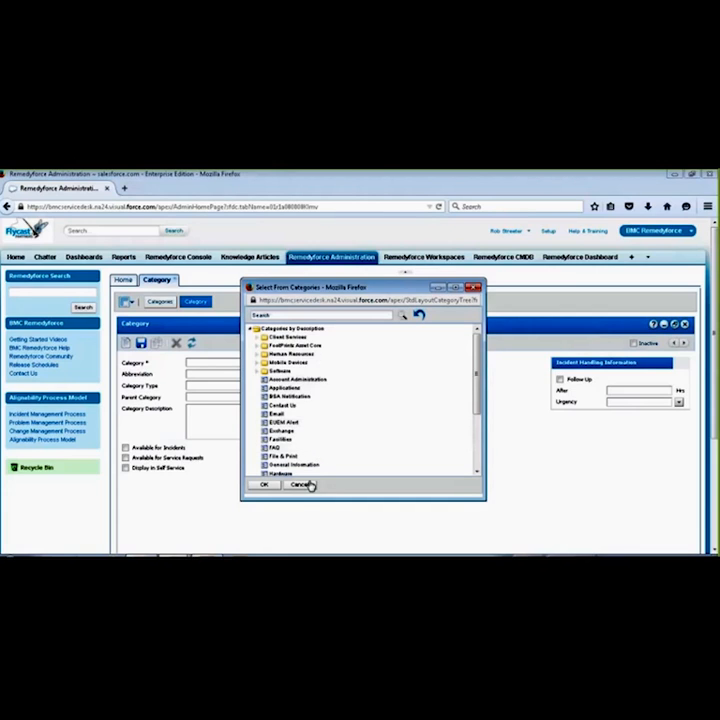
{"action": "left_click", "coordinate": [259, 354]}
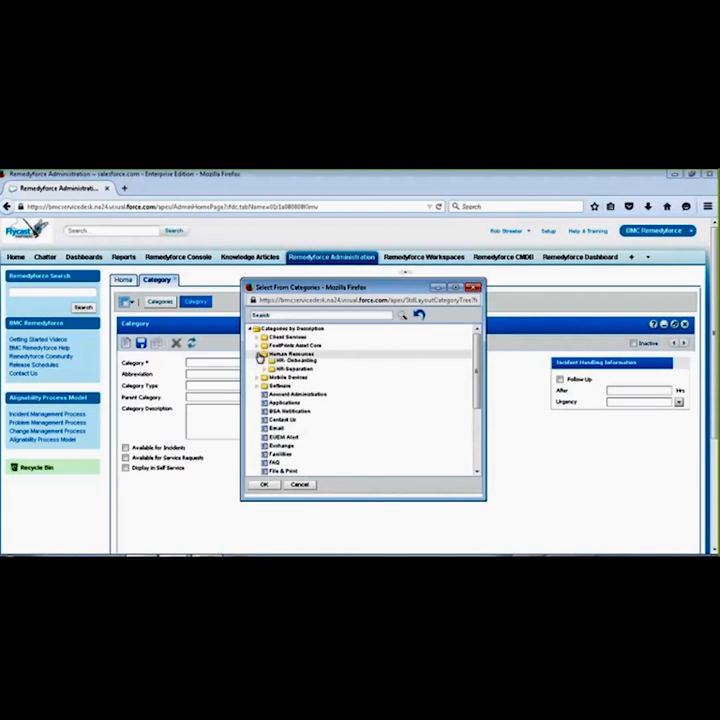
{"action": "left_click", "coordinate": [266, 362]}
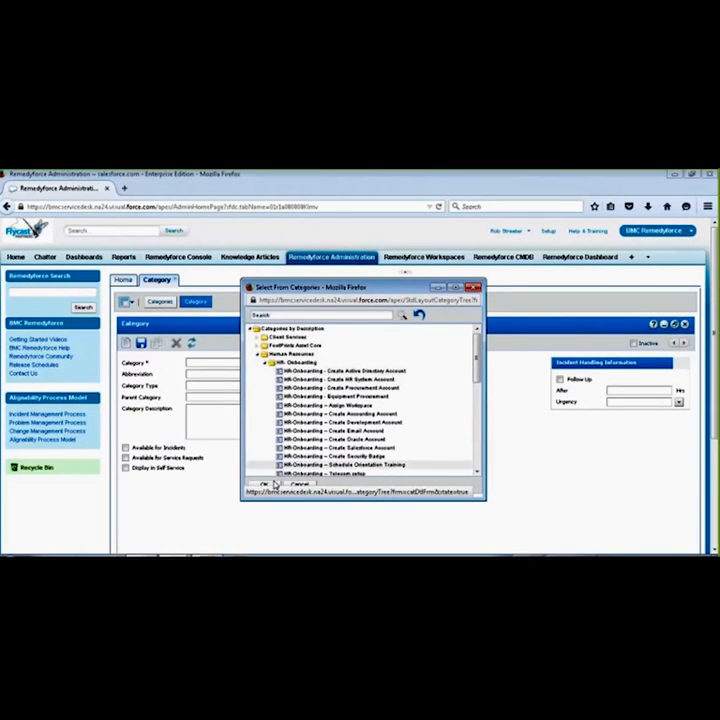
{"action": "left_click", "coordinate": [300, 486]}
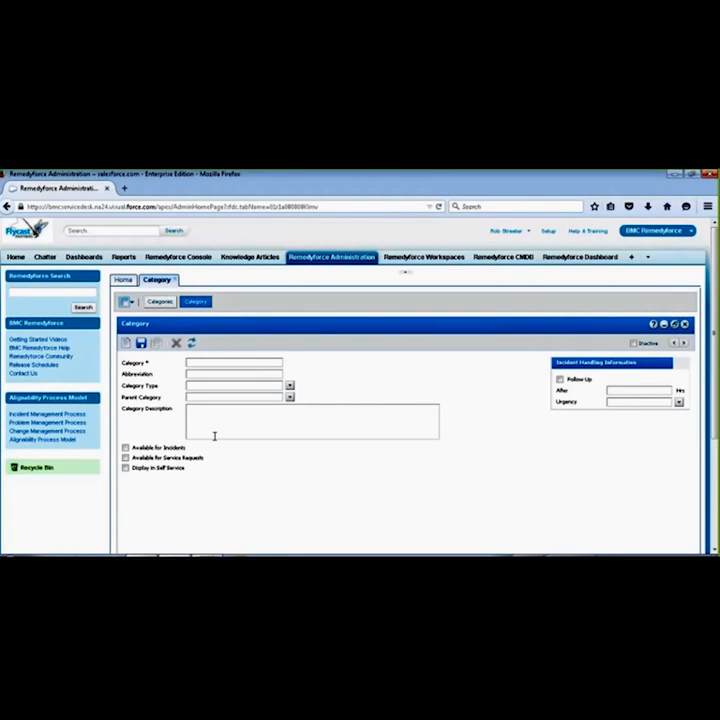
{"action": "mouse_move", "coordinate": [214, 436]}
Return to the administration home page and review the options under Configure Self Service.
{"action": "left_click", "coordinate": [129, 283]}
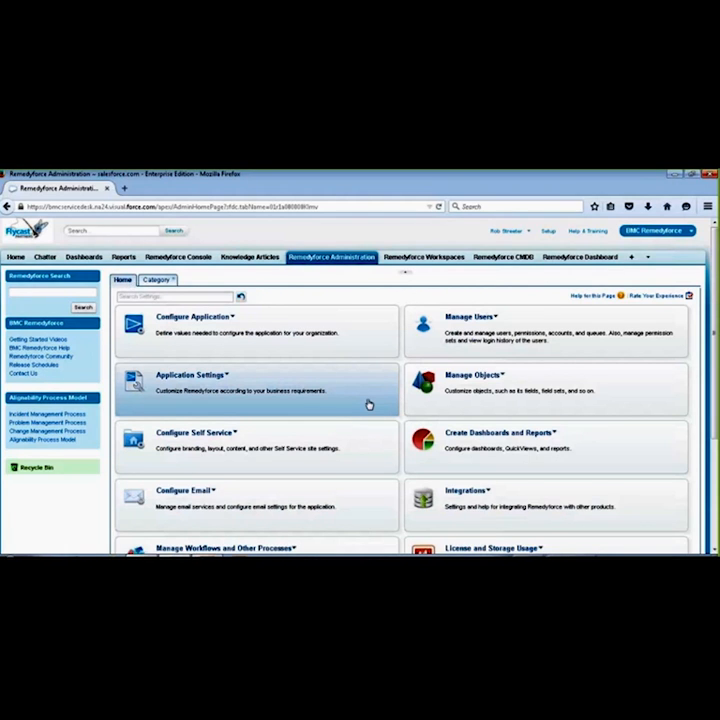
{"action": "scroll", "coordinate": [368, 404], "scroll_direction": "down", "scroll_amount": 2}
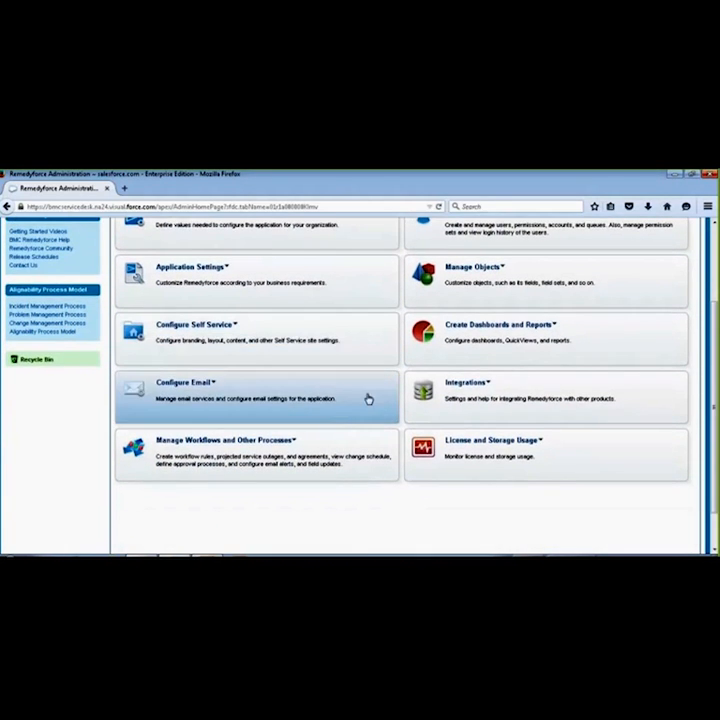
{"action": "left_click", "coordinate": [236, 326]}
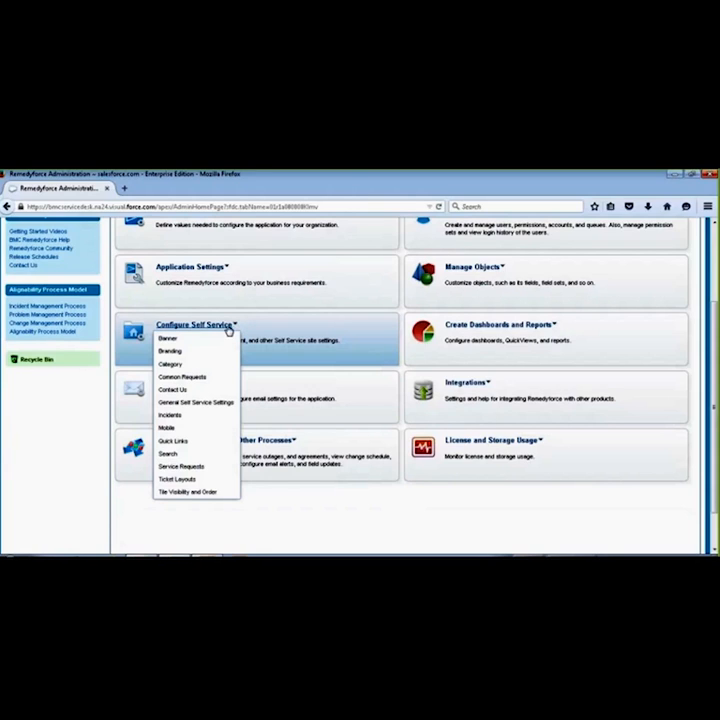
{"action": "left_click", "coordinate": [236, 328]}
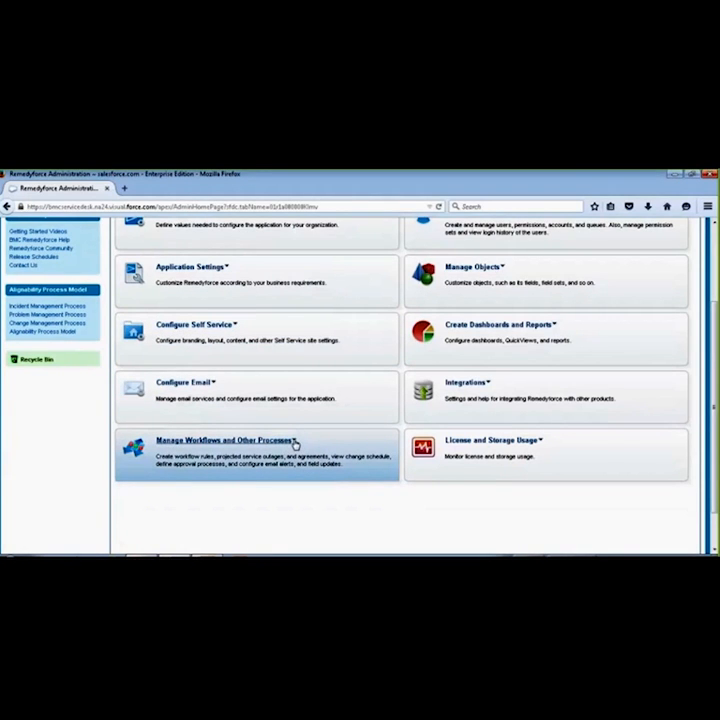
Open the Change Request approval processes and view the selectable objects and the wizard options for creating a new process.
{"action": "left_click", "coordinate": [295, 442]}
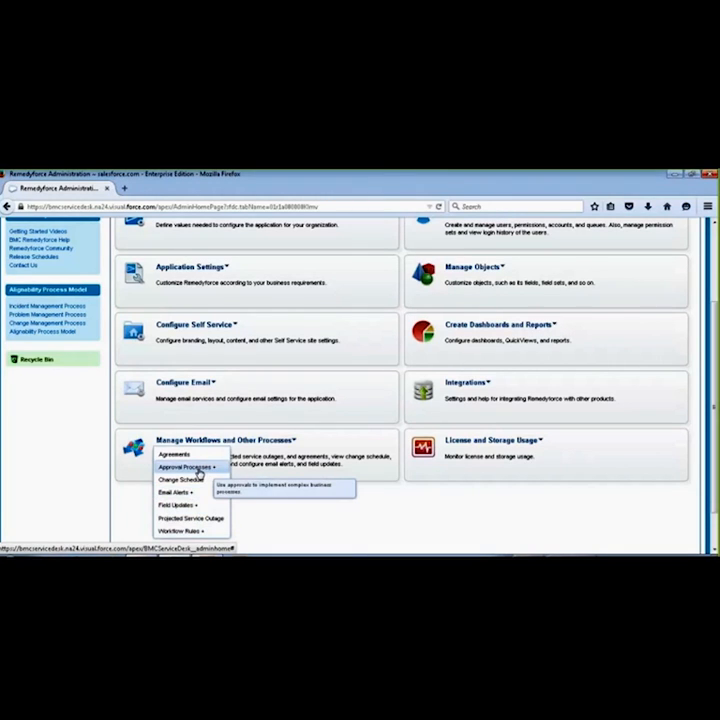
{"action": "left_click", "coordinate": [199, 473]}
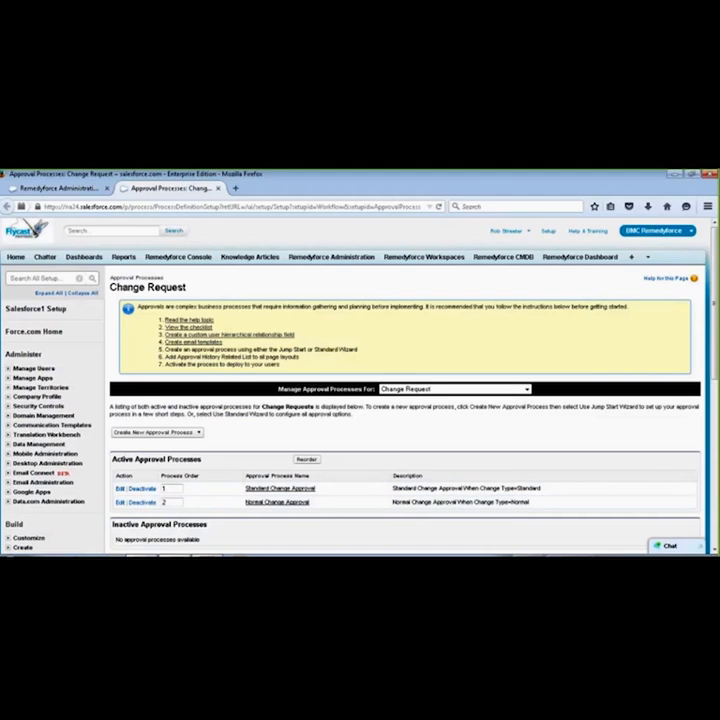
{"action": "left_click", "coordinate": [527, 389]}
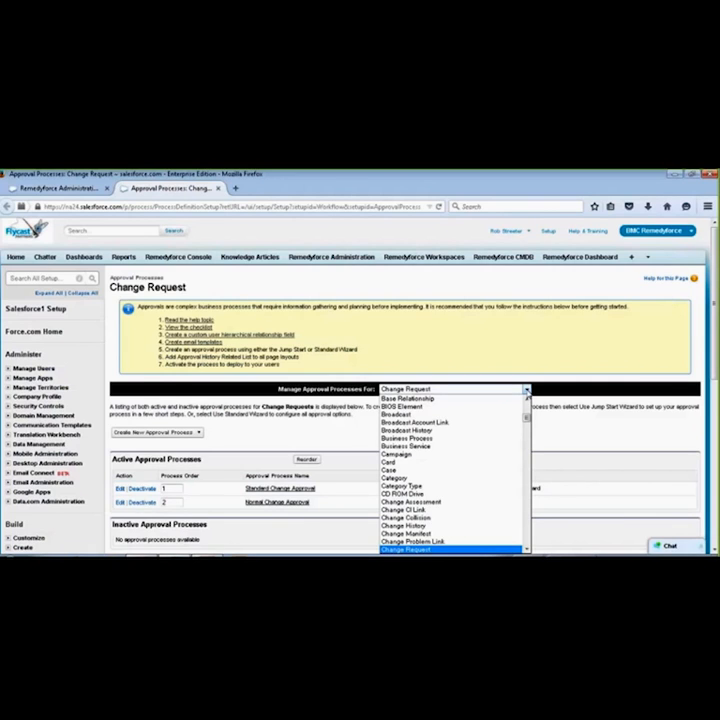
{"action": "left_click", "coordinate": [562, 427]}
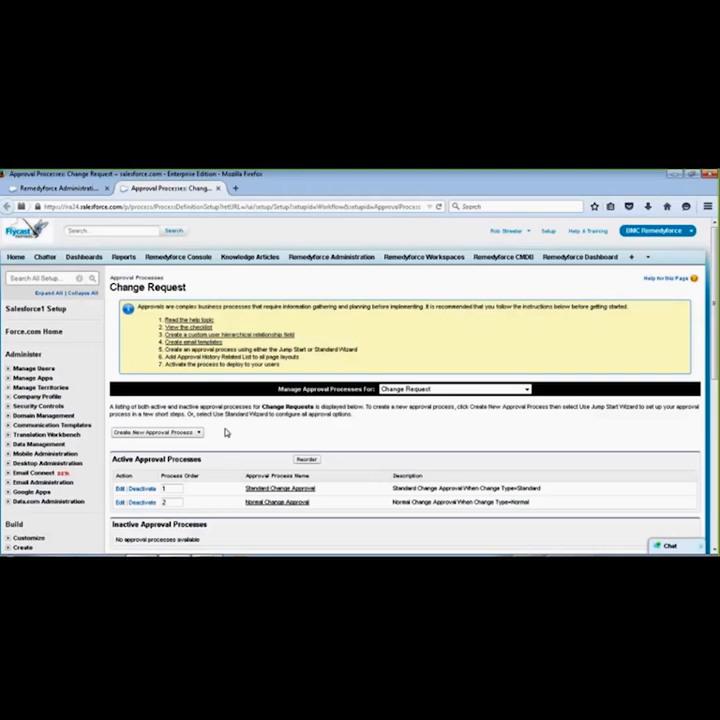
{"action": "left_click", "coordinate": [199, 435]}
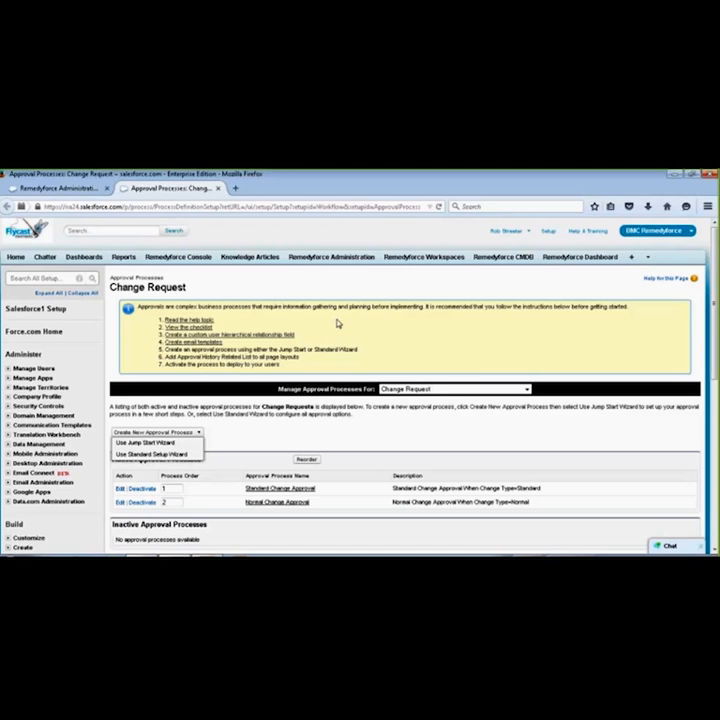
Return to Remedyforce Administration and open Custom Fields and Relationships for the Incident object through Create and Edit Objects.
{"action": "left_click", "coordinate": [68, 188]}
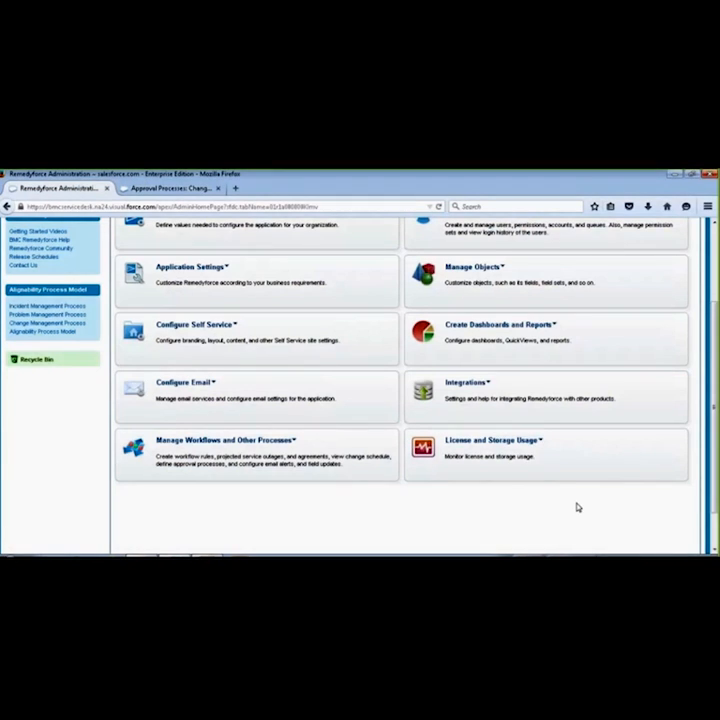
{"action": "scroll", "coordinate": [575, 508], "scroll_direction": "up", "scroll_amount": 2}
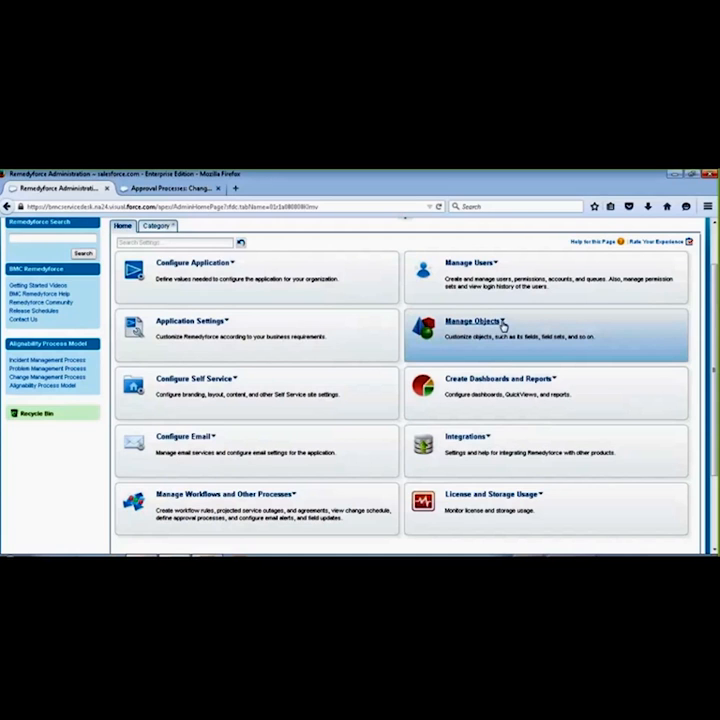
{"action": "left_click", "coordinate": [488, 338]}
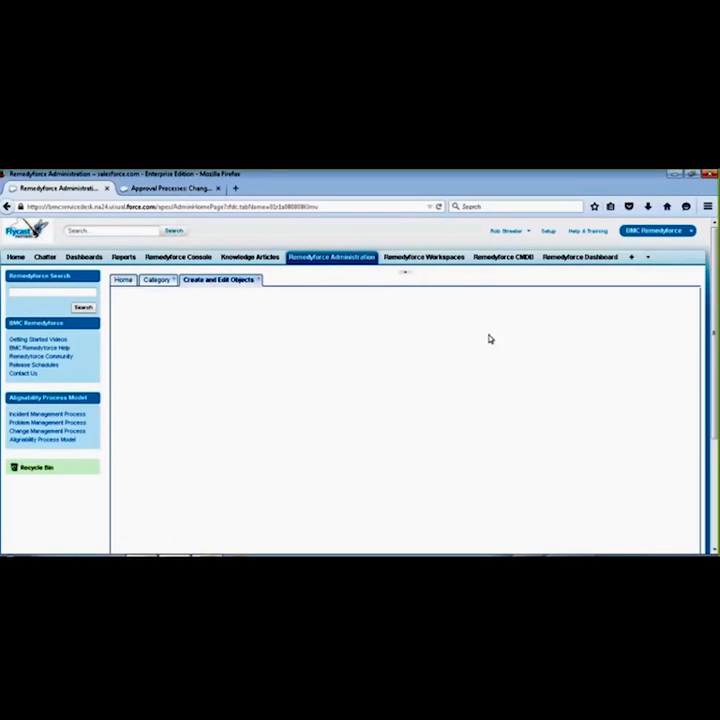
{"action": "left_click", "coordinate": [246, 306]}
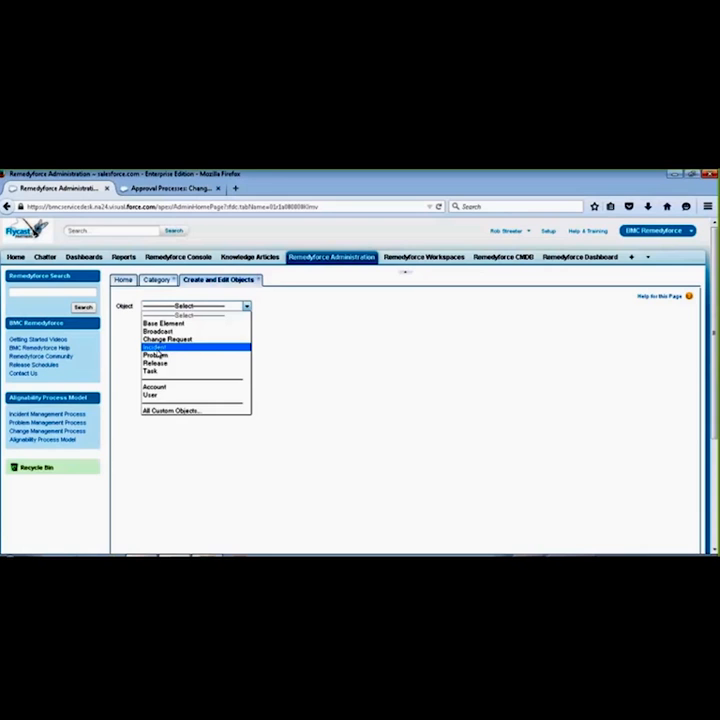
{"action": "left_click", "coordinate": [157, 348]}
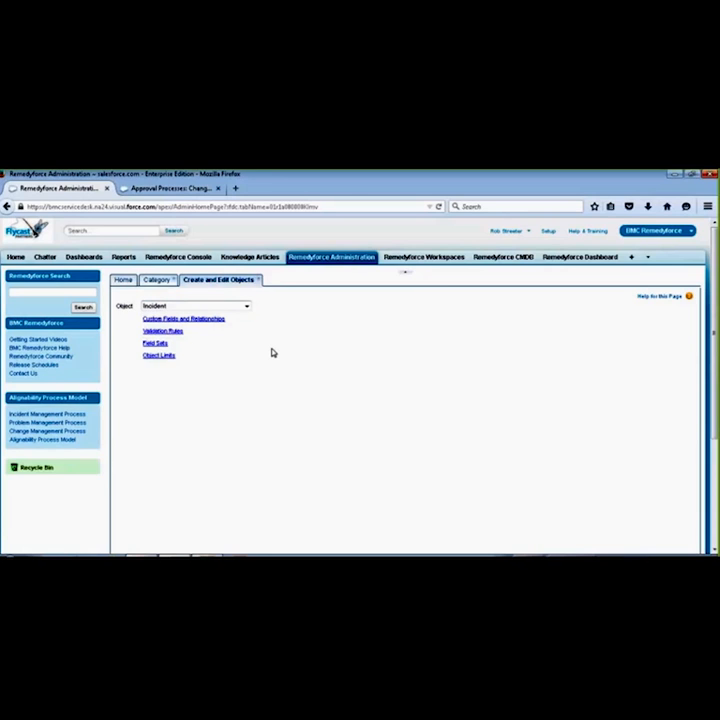
{"action": "left_click", "coordinate": [222, 325]}
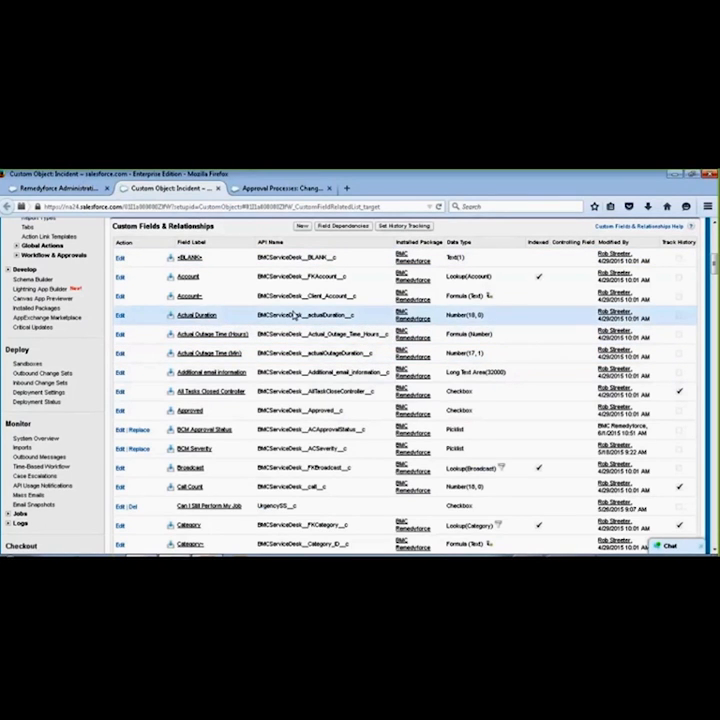
Start a new custom field on the Incident object, review the available data types, and cancel the field creation.
{"action": "left_click", "coordinate": [303, 227]}
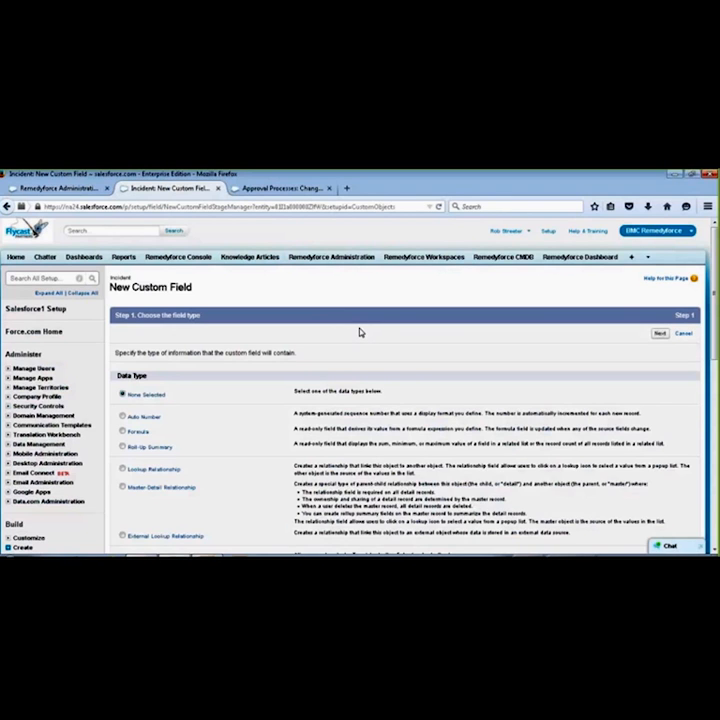
{"action": "scroll", "coordinate": [362, 333], "scroll_direction": "down", "scroll_amount": 1}
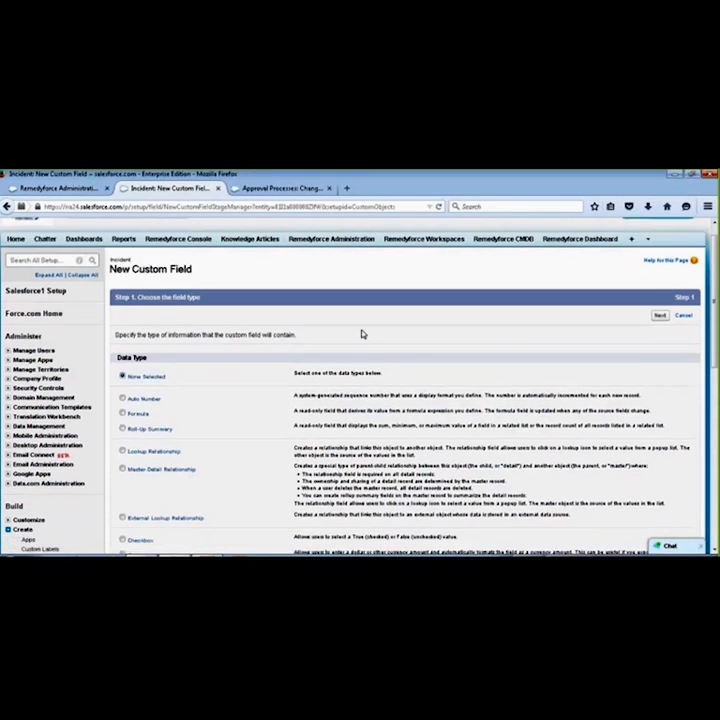
{"action": "scroll", "coordinate": [362, 334], "scroll_direction": "down", "scroll_amount": 2}
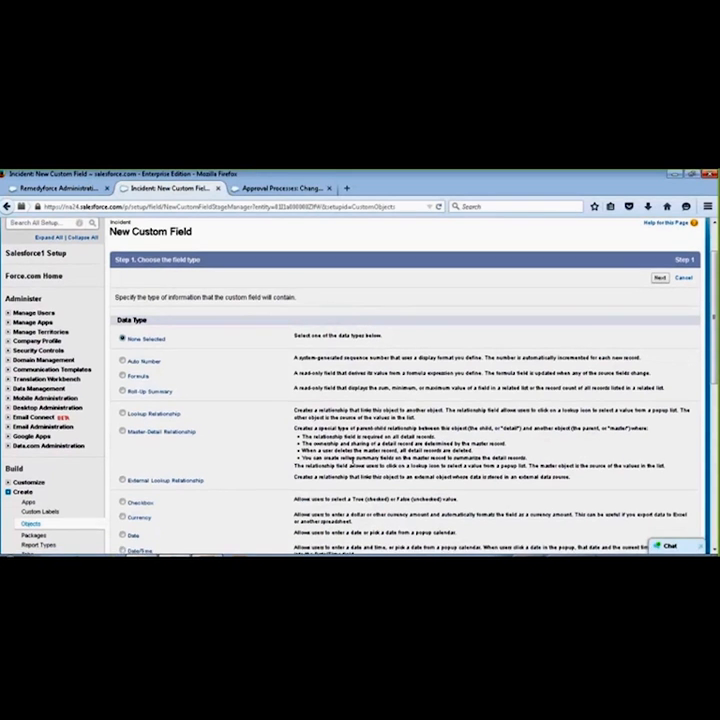
{"action": "scroll", "coordinate": [349, 430], "scroll_direction": "down", "scroll_amount": 1}
{"action": "scroll", "coordinate": [351, 460], "scroll_direction": "down", "scroll_amount": 1}
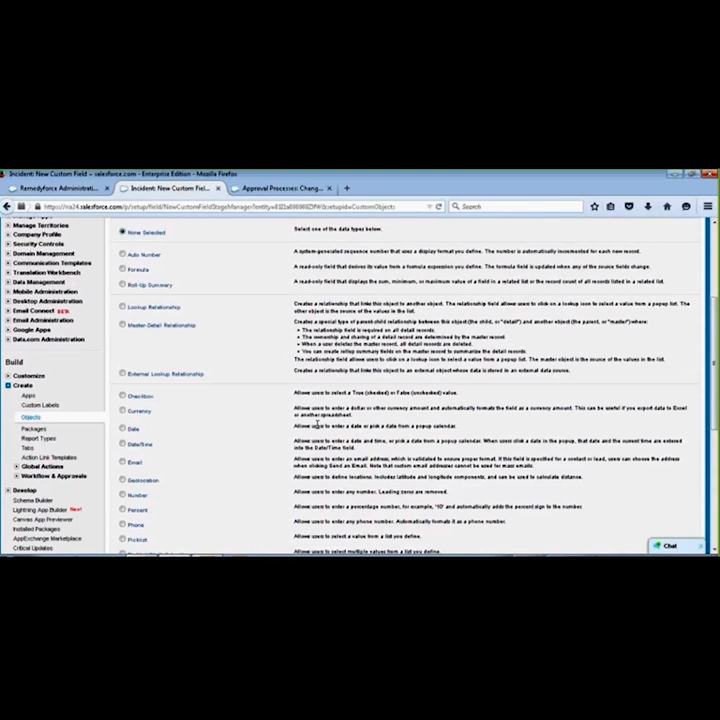
{"action": "scroll", "coordinate": [411, 432], "scroll_direction": "up", "scroll_amount": 3}
{"action": "scroll", "coordinate": [411, 432], "scroll_direction": "down", "scroll_amount": 2}
{"action": "scroll", "coordinate": [409, 432], "scroll_direction": "down", "scroll_amount": 5}
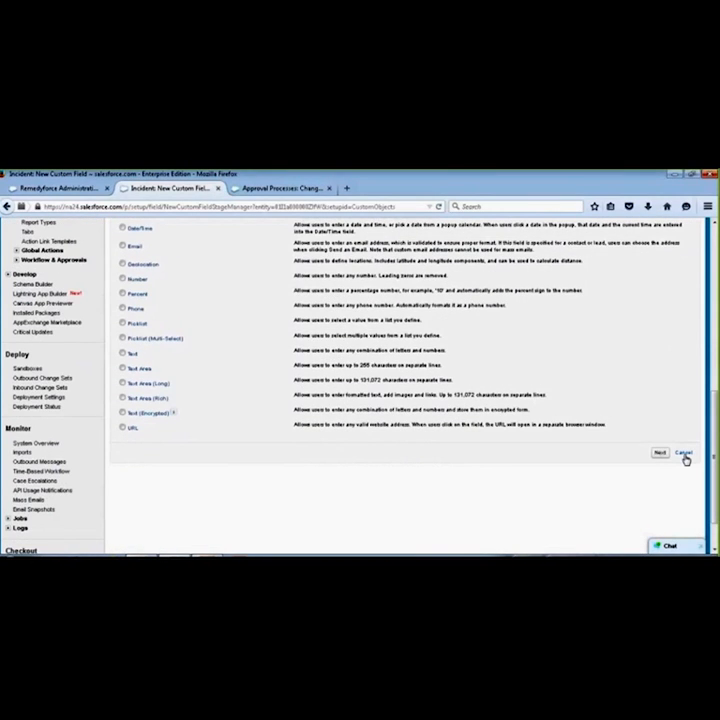
{"action": "left_click", "coordinate": [684, 455]}
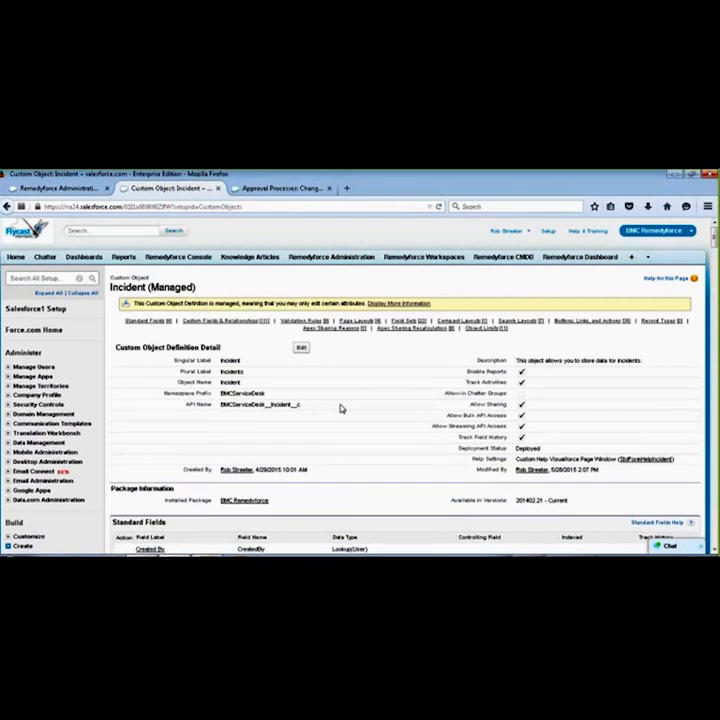
Open the Incident object's Console - Incident Details field set for editing and add the Client VIP field after Resolution.
{"action": "scroll", "coordinate": [355, 395], "scroll_direction": "down", "scroll_amount": 5}
{"action": "scroll", "coordinate": [349, 377], "scroll_direction": "down", "scroll_amount": 15}
{"action": "scroll", "coordinate": [348, 373], "scroll_direction": "down", "scroll_amount": 20}
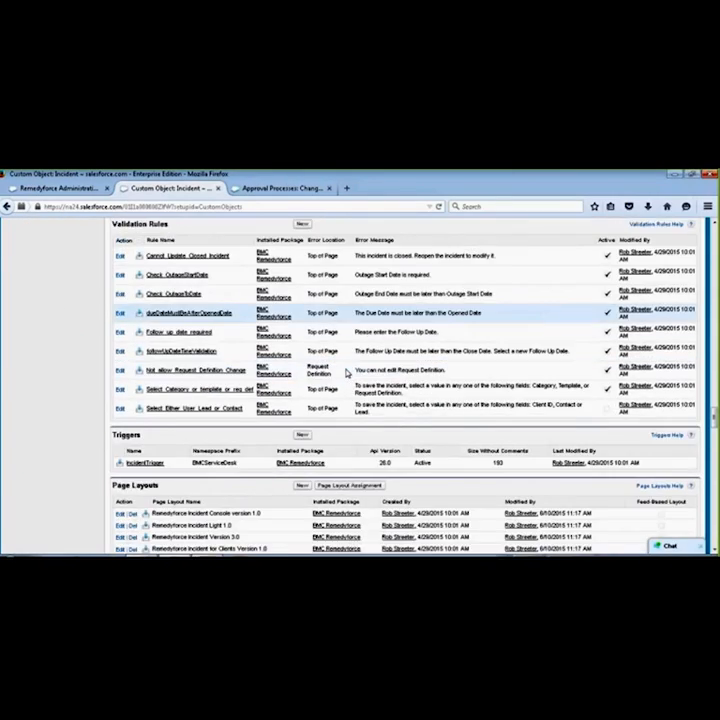
{"action": "scroll", "coordinate": [348, 373], "scroll_direction": "down", "scroll_amount": 8}
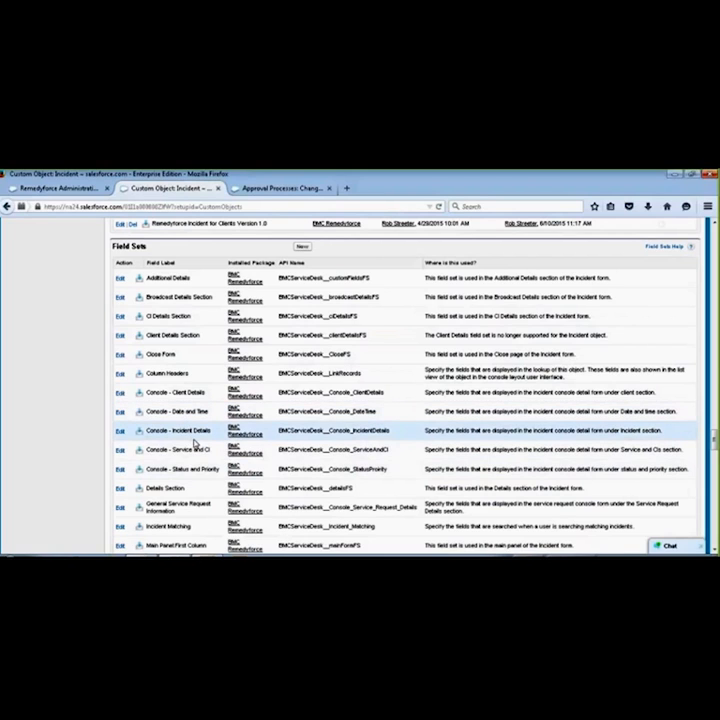
{"action": "left_click", "coordinate": [120, 433]}
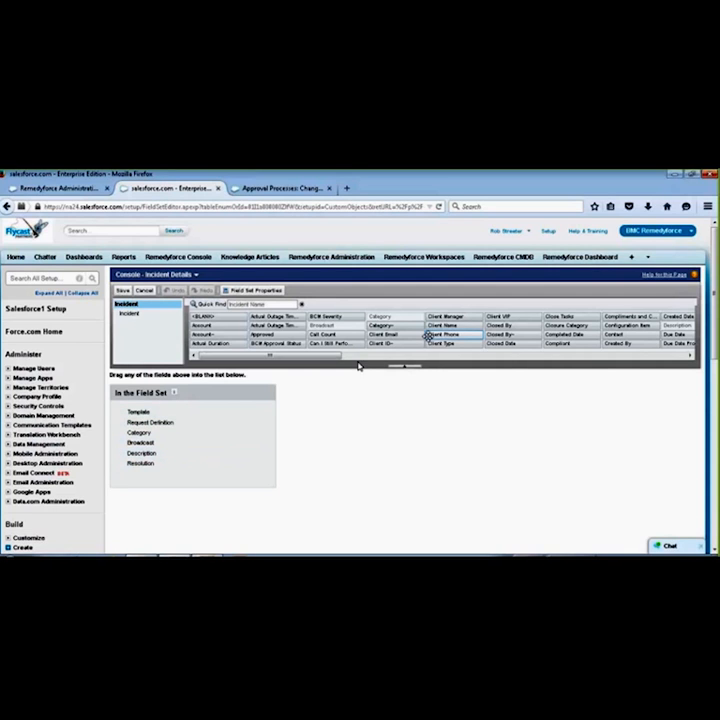
{"action": "left_click_drag", "start_coordinate": [321, 358], "coordinate": [389, 359]}
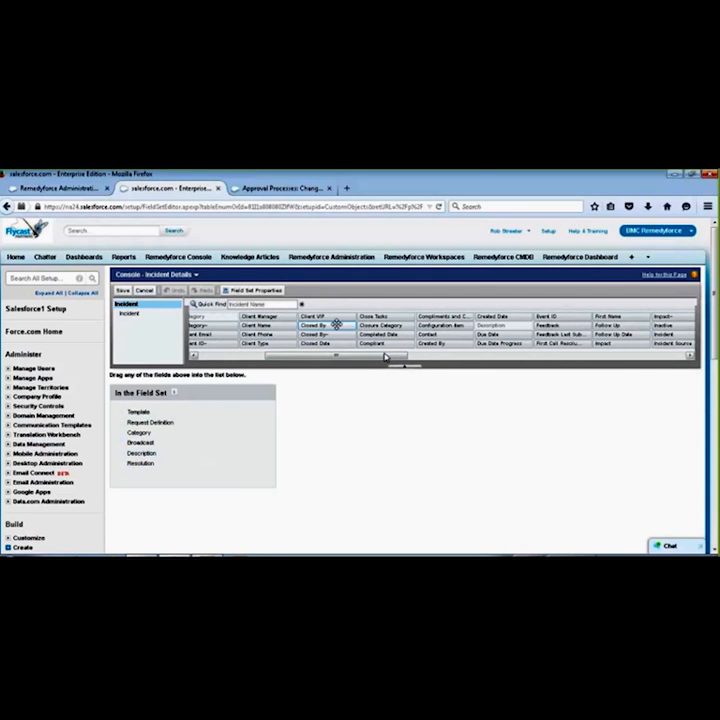
{"action": "left_click_drag", "start_coordinate": [315, 317], "coordinate": [156, 469]}
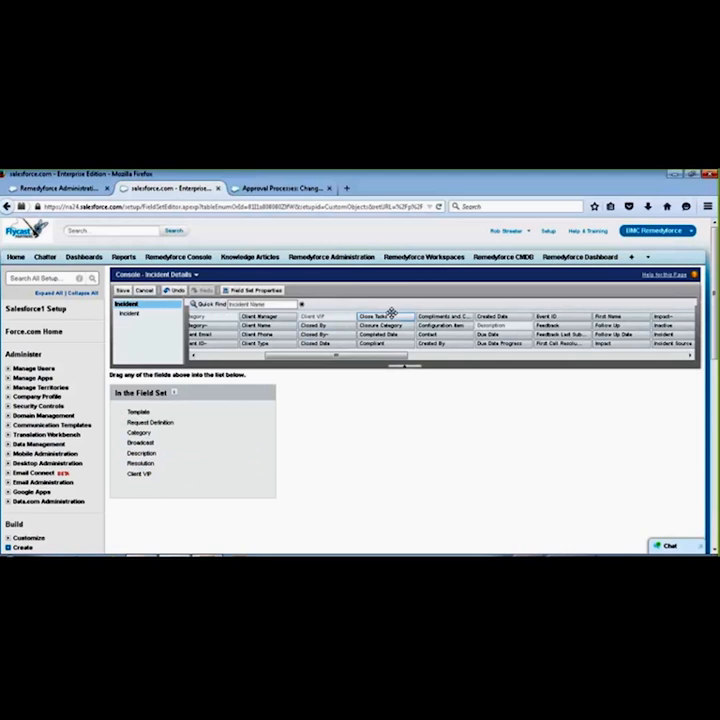
Add the Close Tasks field after Client VIP in the field set and cancel the field set editing without saving.
{"action": "left_click_drag", "start_coordinate": [382, 318], "coordinate": [149, 484]}
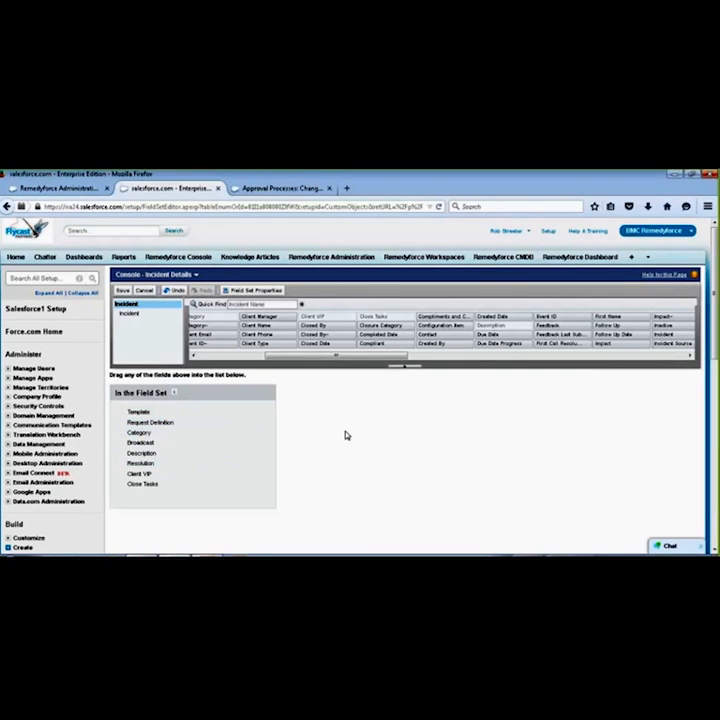
{"action": "left_click", "coordinate": [144, 291]}
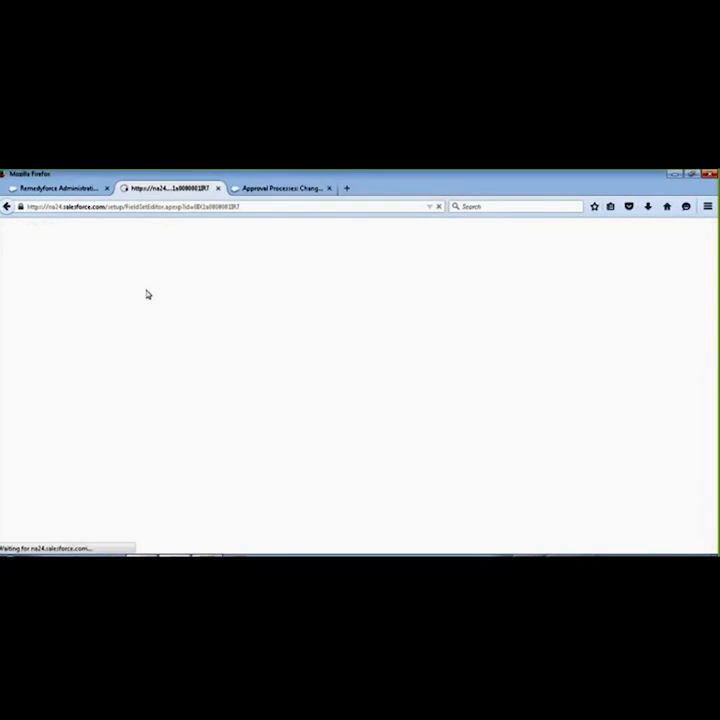
Return to the Remedyforce Administration home page and view the options available under Integrations.
{"action": "left_click", "coordinate": [63, 190]}
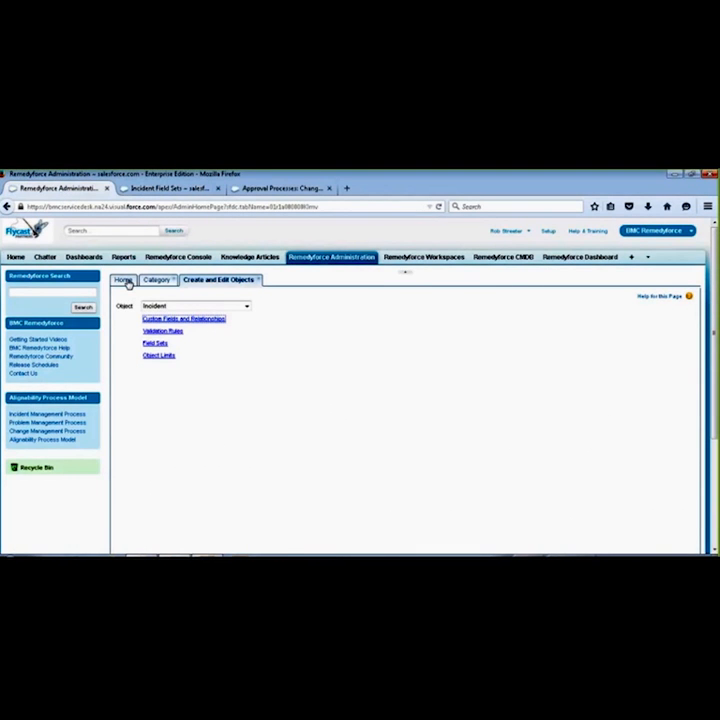
{"action": "left_click", "coordinate": [125, 283]}
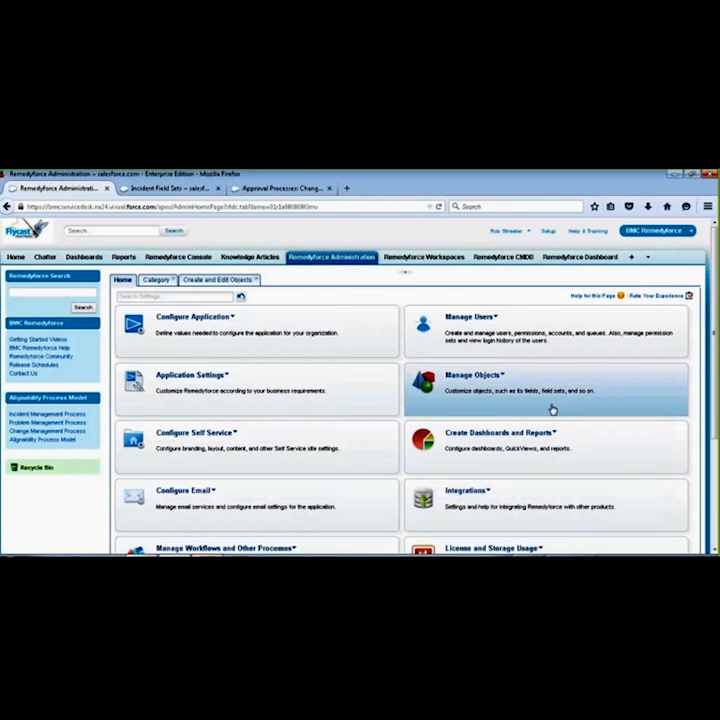
{"action": "scroll", "coordinate": [551, 408], "scroll_direction": "down", "scroll_amount": 3}
{"action": "left_click", "coordinate": [487, 386]}
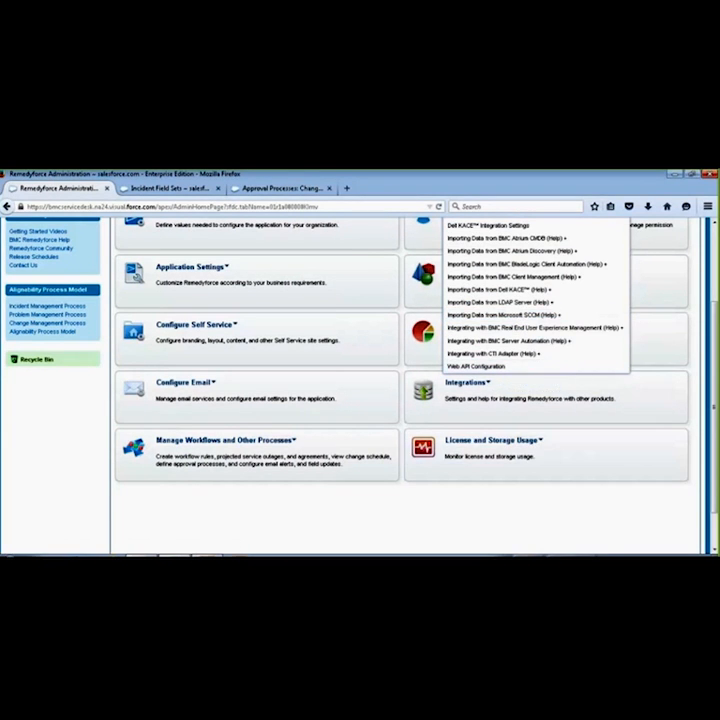
{"action": "left_click", "coordinate": [398, 511]}
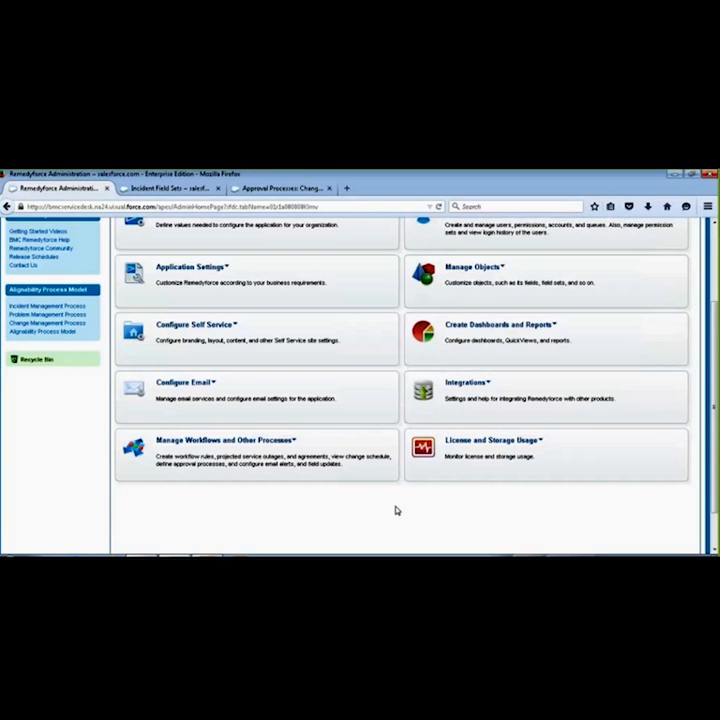
{"action": "scroll", "coordinate": [333, 513], "scroll_direction": "up", "scroll_amount": 3}
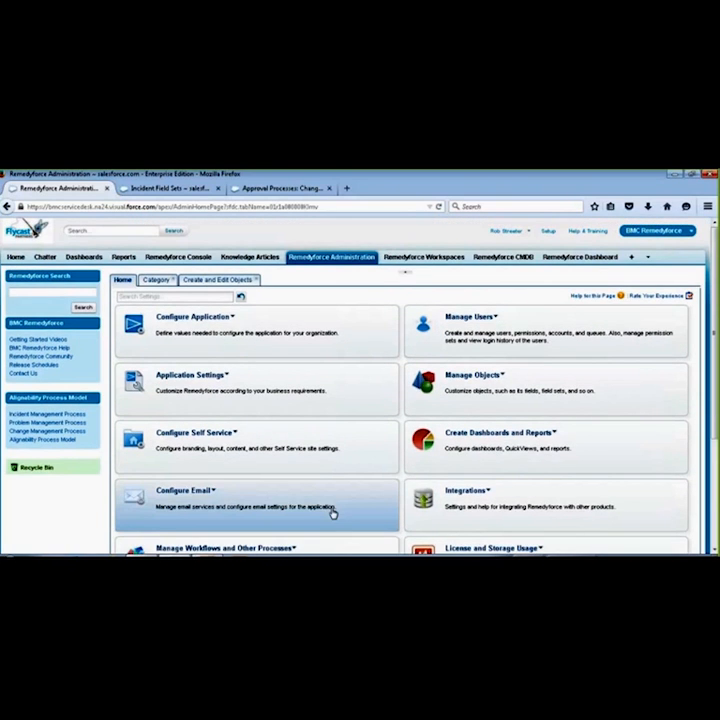